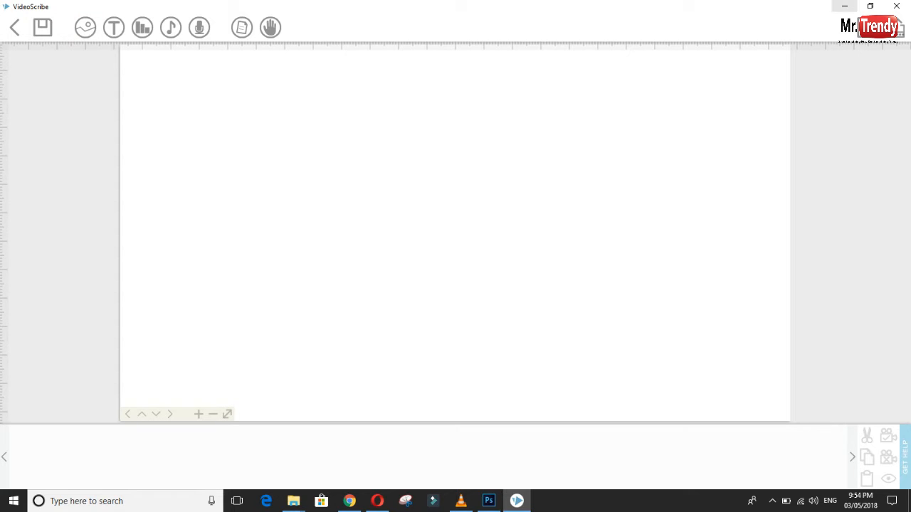
Step: Watch the Demo Use video from the desktop and return to the blank scribe
{"action": "left_click", "coordinate": [844, 6]}
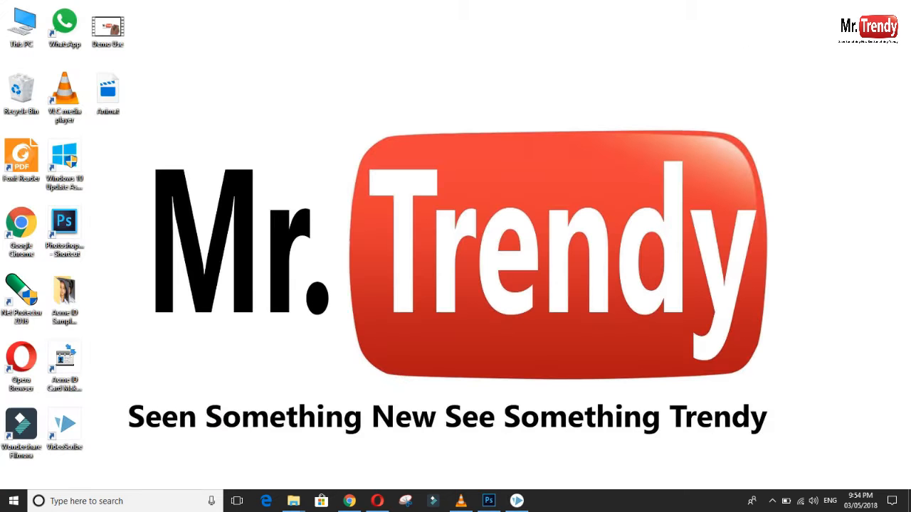
{"action": "double_click", "coordinate": [108, 28]}
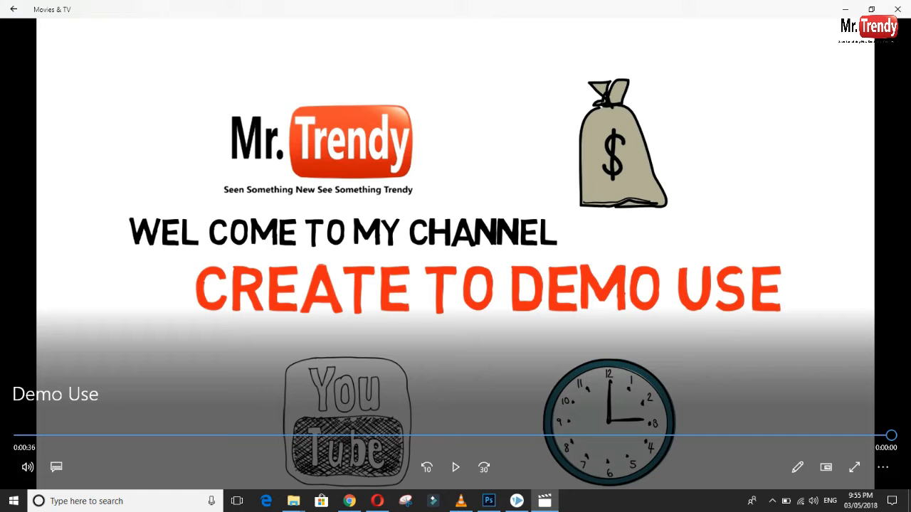
{"action": "left_click", "coordinate": [897, 10]}
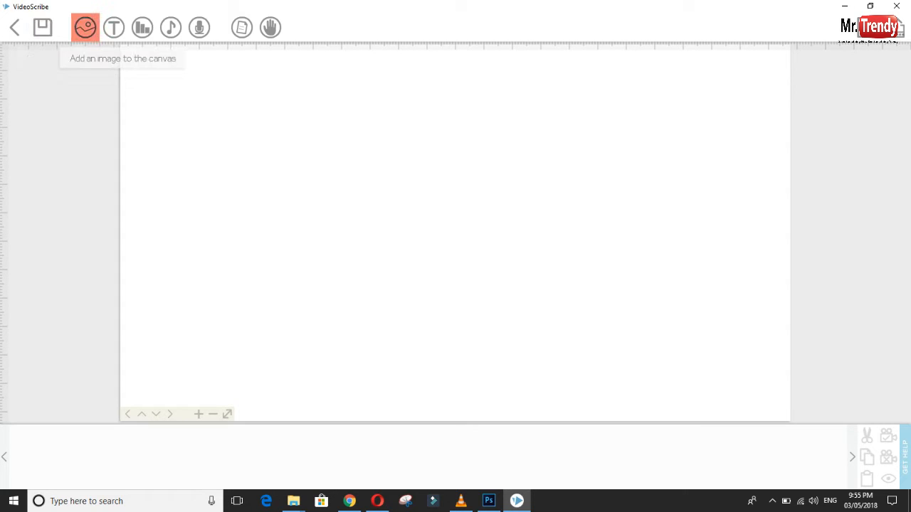
Step: Add the YouTube image to the canvas from the recent images and resize it near the centre
{"action": "left_click", "coordinate": [85, 27]}
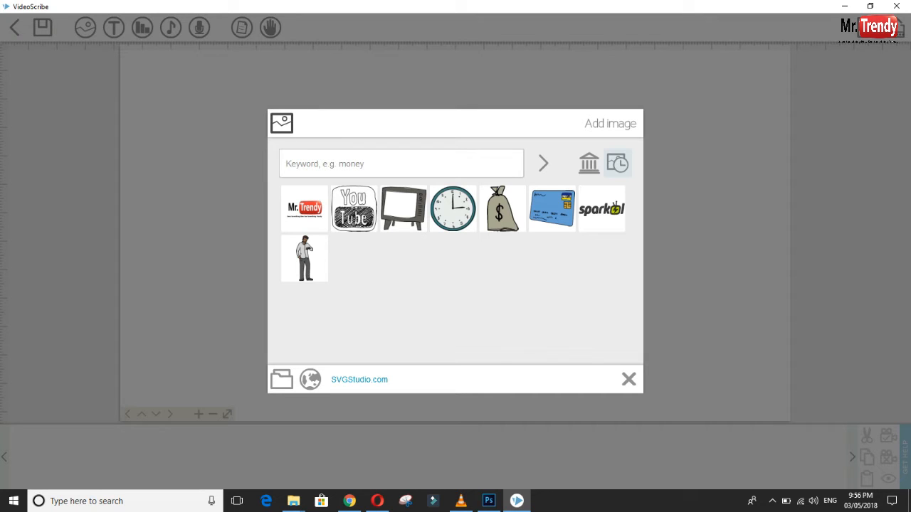
{"action": "left_click", "coordinate": [305, 259]}
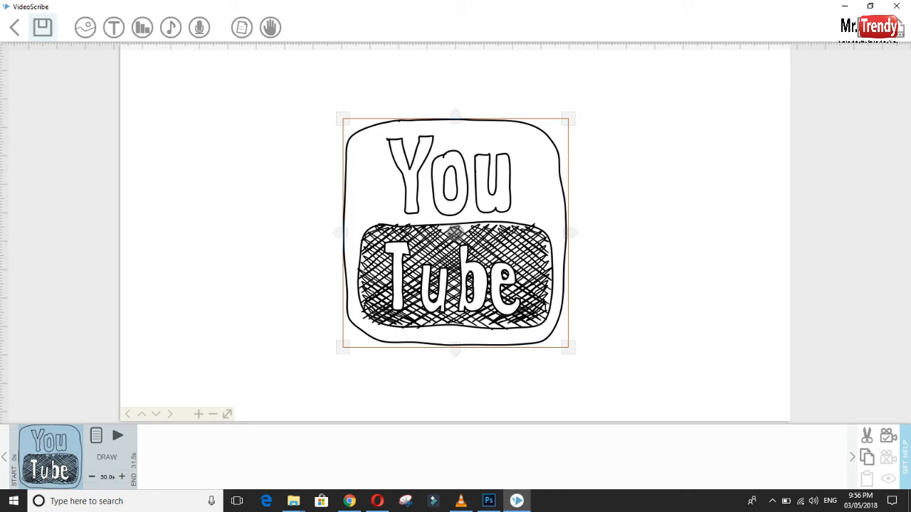
{"action": "left_click_drag", "start_coordinate": [567, 346], "coordinate": [555, 307]}
{"action": "left_click_drag", "start_coordinate": [434, 185], "coordinate": [446, 239]}
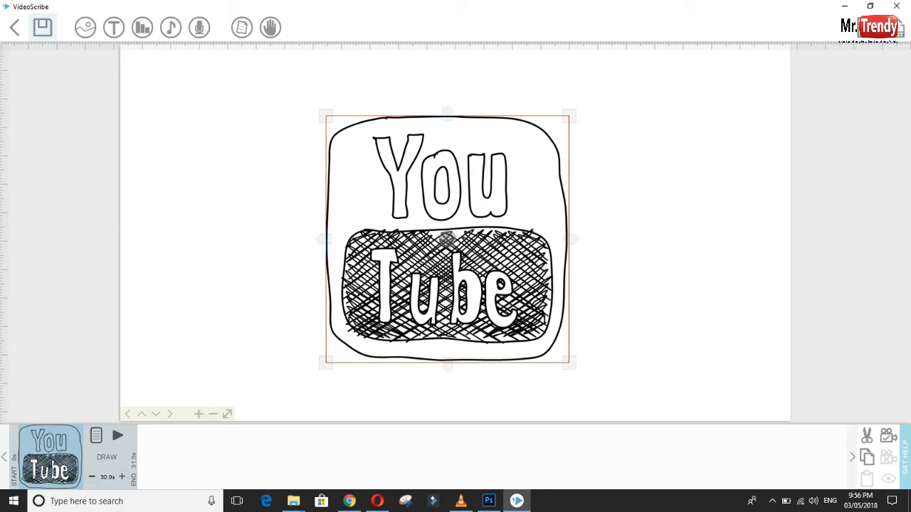
Step: Set the YouTube image's animate time to 3 seconds, keeping the Draw animation with only strokes drawn
{"action": "double_click", "coordinate": [446, 239]}
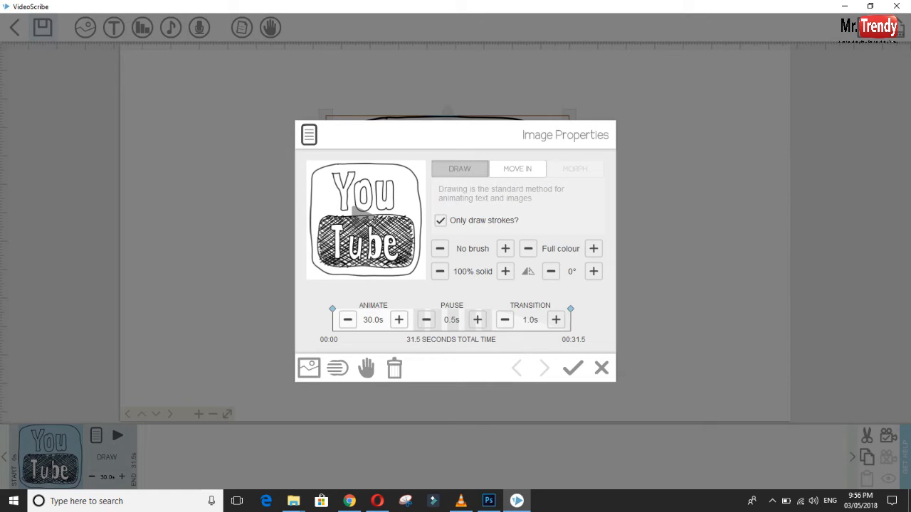
{"action": "left_click", "coordinate": [372, 321]}
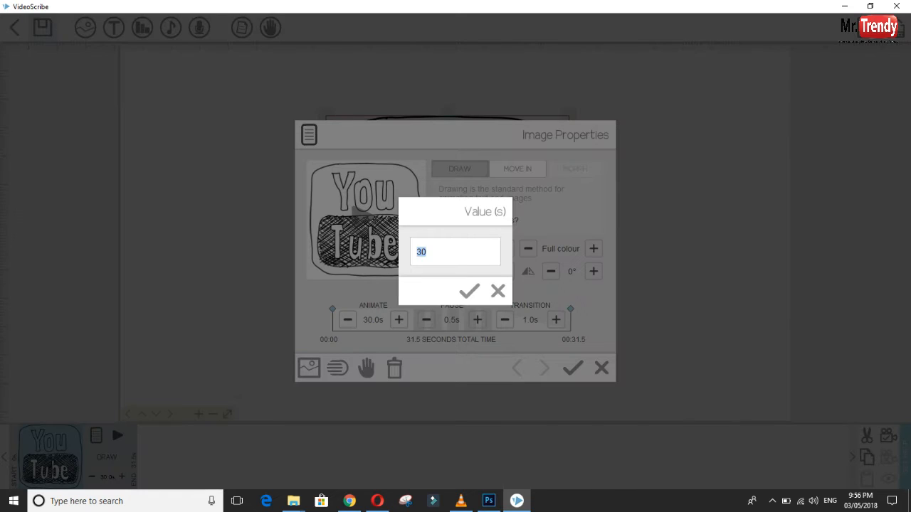
{"action": "type", "text": "3"}
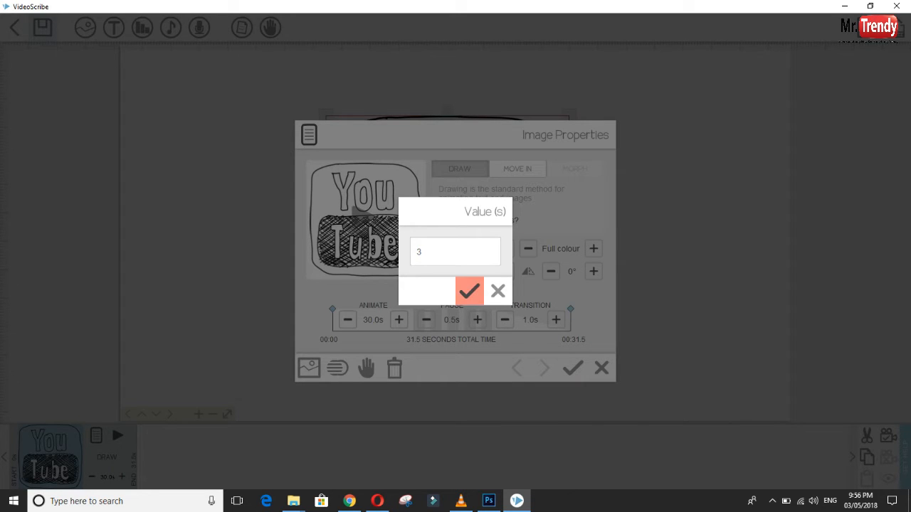
{"action": "left_click", "coordinate": [468, 290]}
{"action": "left_click", "coordinate": [517, 169]}
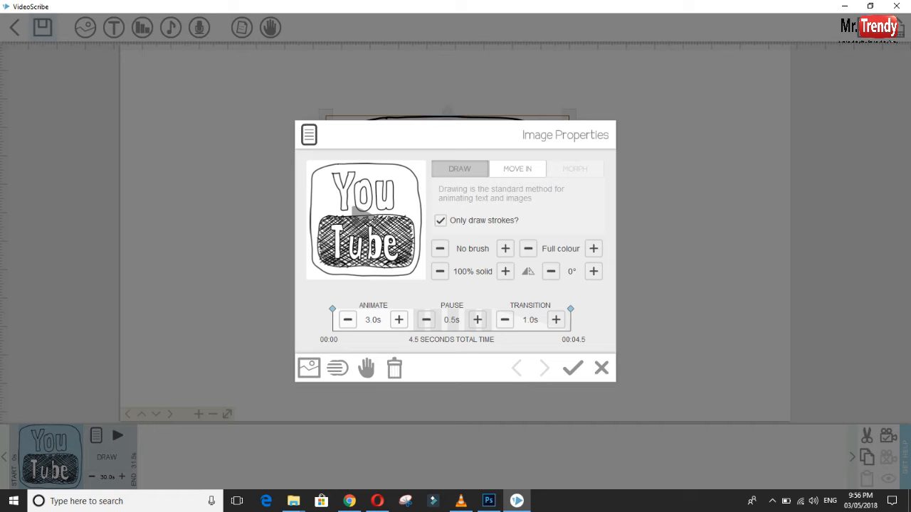
{"action": "left_click", "coordinate": [441, 221]}
{"action": "left_click", "coordinate": [440, 220]}
{"action": "left_click", "coordinate": [573, 368]}
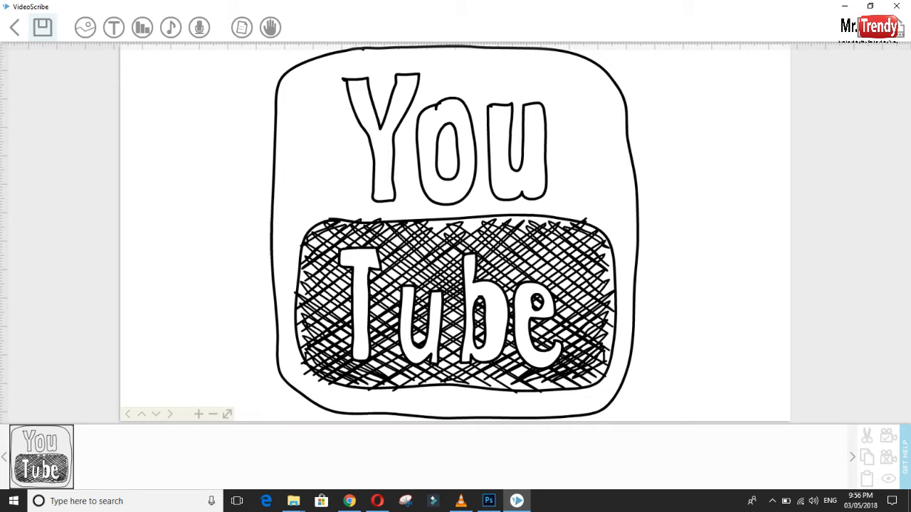
Step: Shrink the YouTube image and place it in the left half of the canvas
{"action": "left_click", "coordinate": [454, 232]}
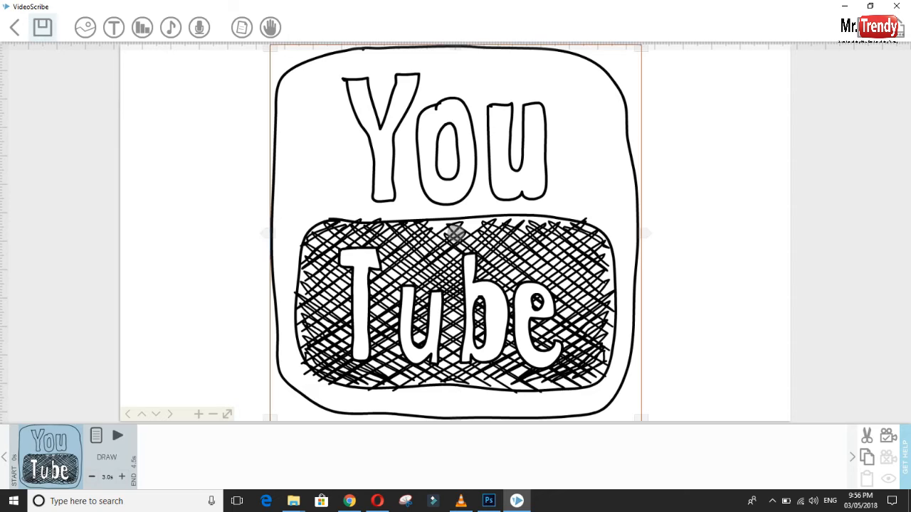
{"action": "left_click_drag", "start_coordinate": [641, 47], "coordinate": [637, 74]}
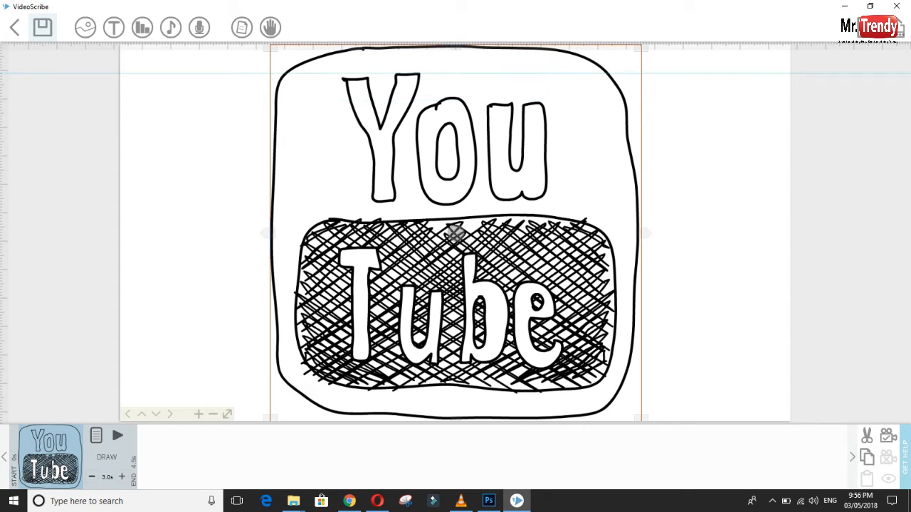
{"action": "left_click_drag", "start_coordinate": [455, 234], "coordinate": [431, 210]}
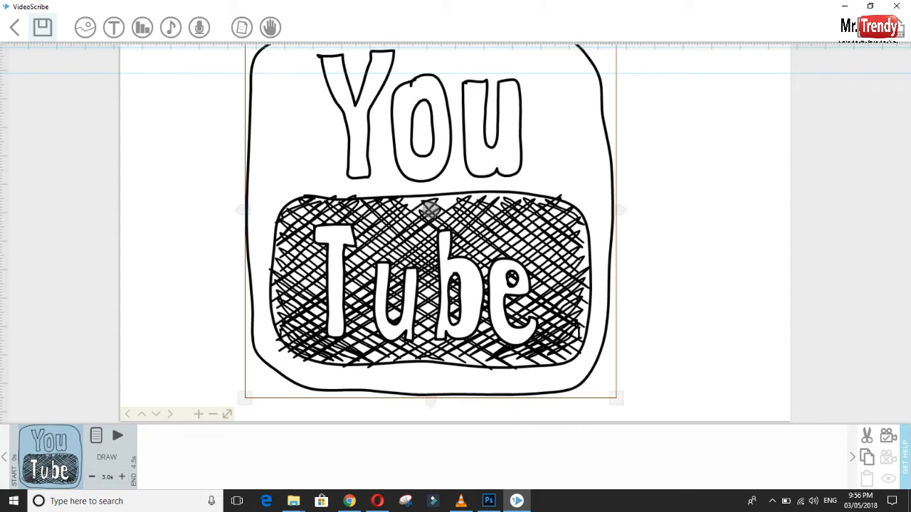
{"action": "left_click_drag", "start_coordinate": [616, 397], "coordinate": [553, 333]}
{"action": "left_click_drag", "start_coordinate": [430, 210], "coordinate": [284, 236]}
Step: Add the Mr. Trendy logo from the recent images and place it to the right of the YouTube image
{"action": "left_click", "coordinate": [85, 28]}
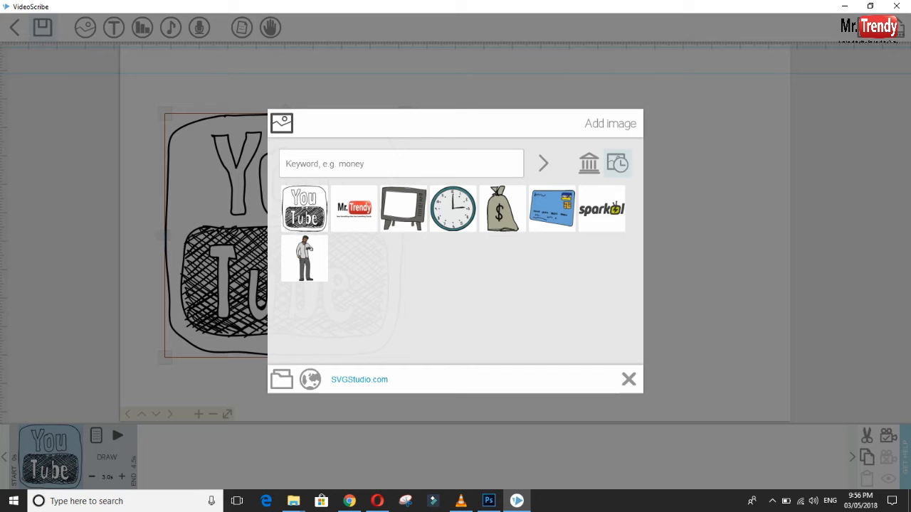
{"action": "left_click", "coordinate": [353, 208]}
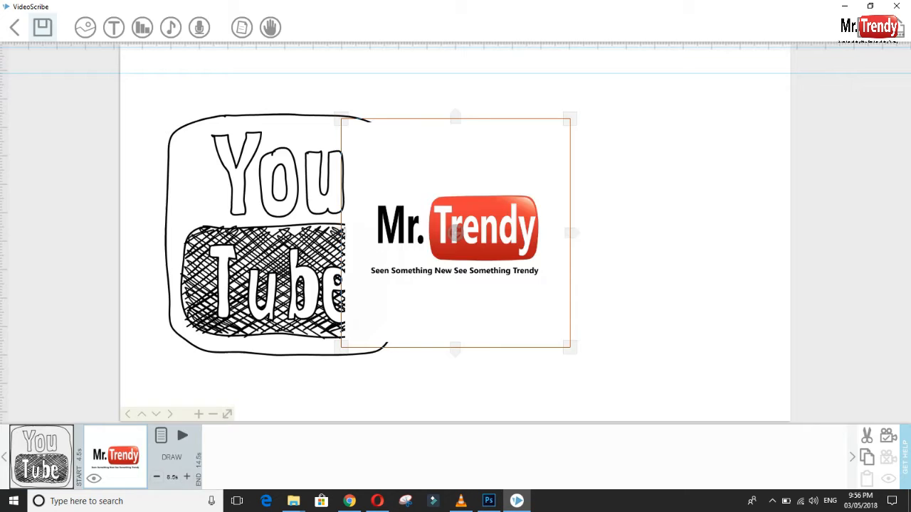
{"action": "left_click_drag", "start_coordinate": [456, 231], "coordinate": [600, 232]}
Step: Give the Mr. Trendy logo a Move In animation with a 2-second animate time and preview the scribe
{"action": "double_click", "coordinate": [600, 233]}
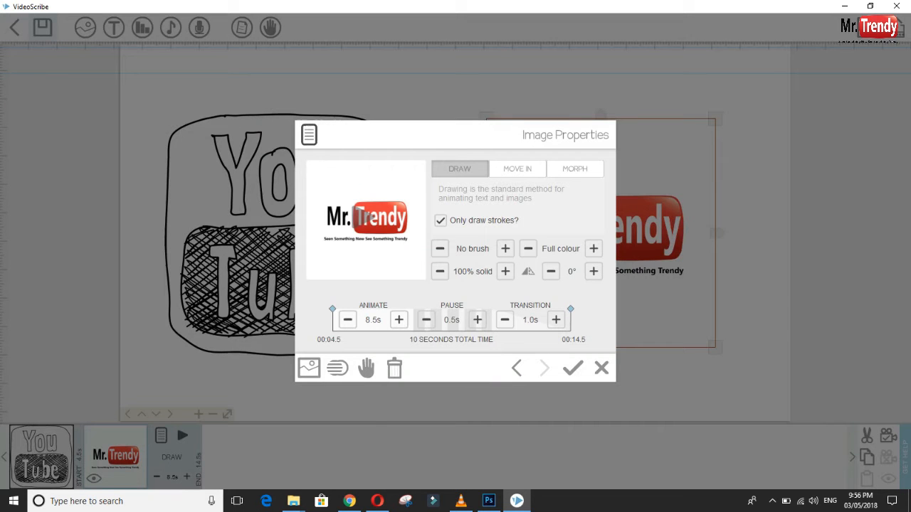
{"action": "left_click", "coordinate": [373, 320]}
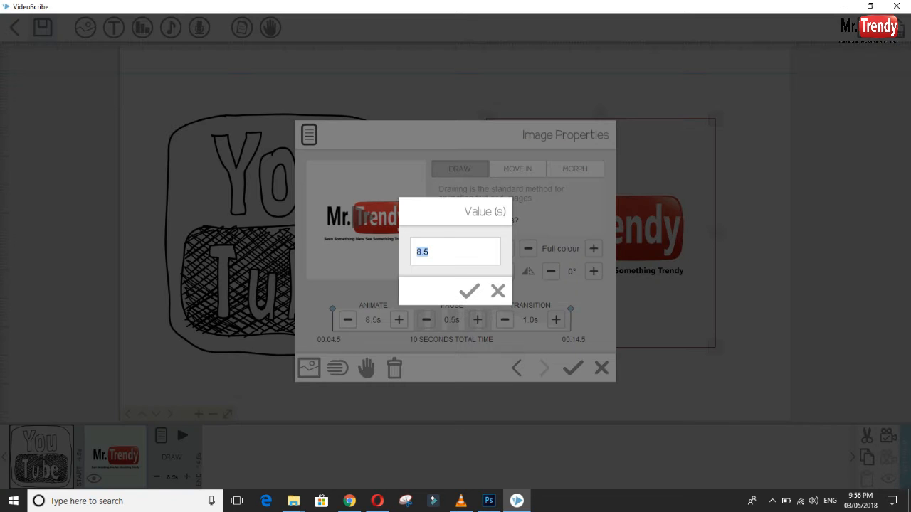
{"action": "type", "text": "2"}
{"action": "key", "text": "Return"}
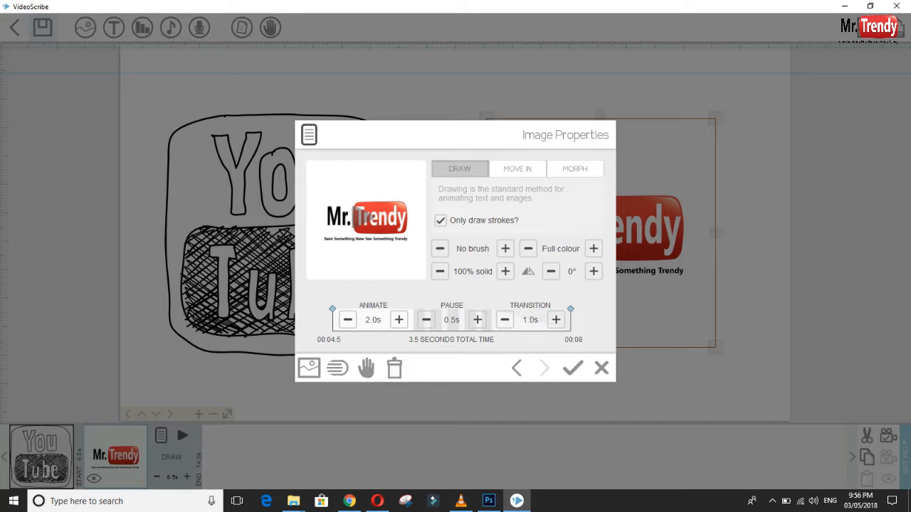
{"action": "left_click", "coordinate": [517, 169]}
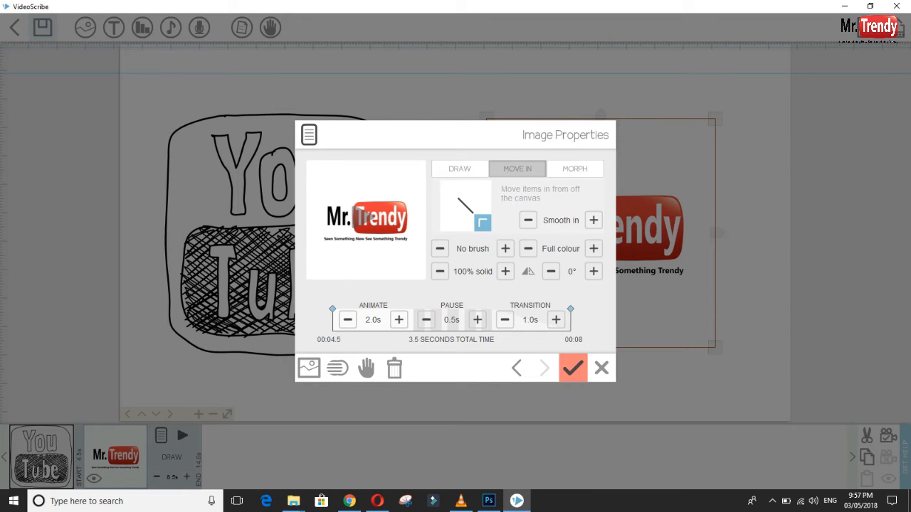
{"action": "left_click", "coordinate": [572, 368]}
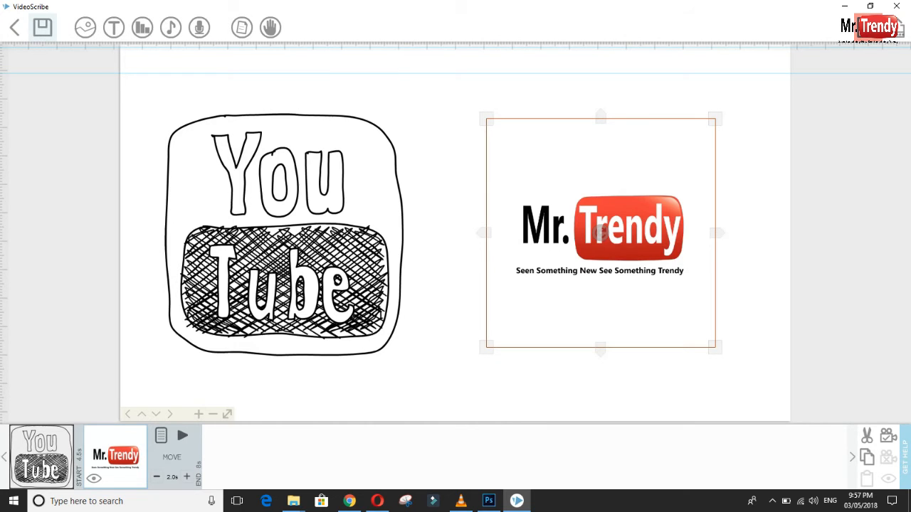
{"action": "left_click", "coordinate": [868, 27]}
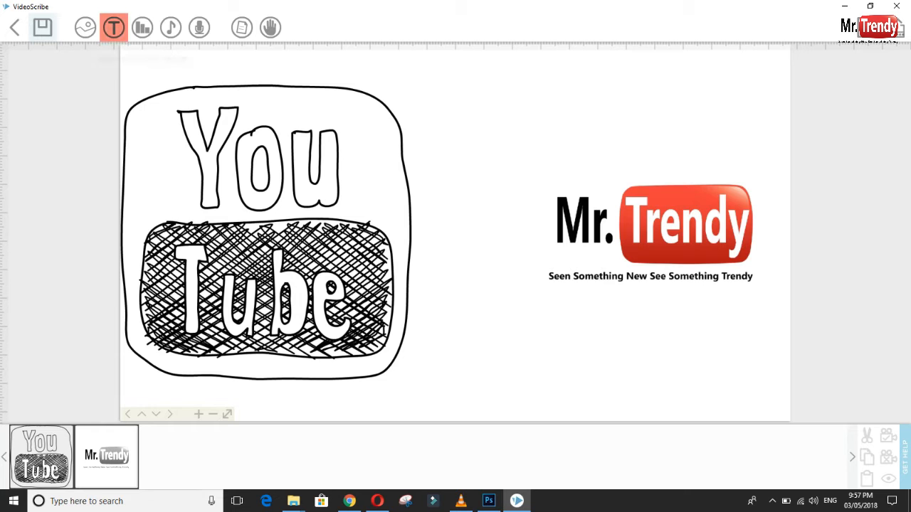
Step: Add the text "Wel Come To My Channel", enlarge it and place it across the canvas below the logo
{"action": "left_click", "coordinate": [114, 27]}
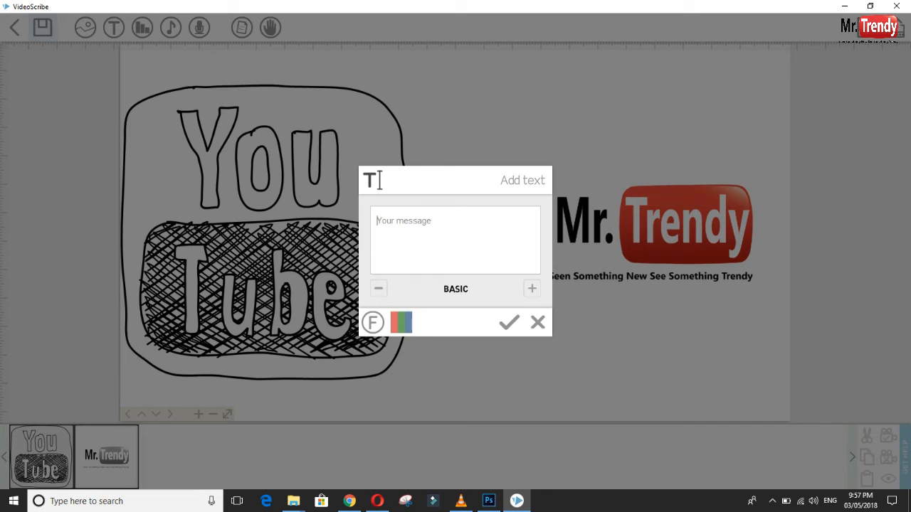
{"action": "type", "text": "C"}
{"action": "key", "text": "BackSpace"}
{"action": "type", "text": "Wel Come To Mu"}
{"action": "key", "text": "BackSpace"}
{"action": "type", "text": "y Cha"}
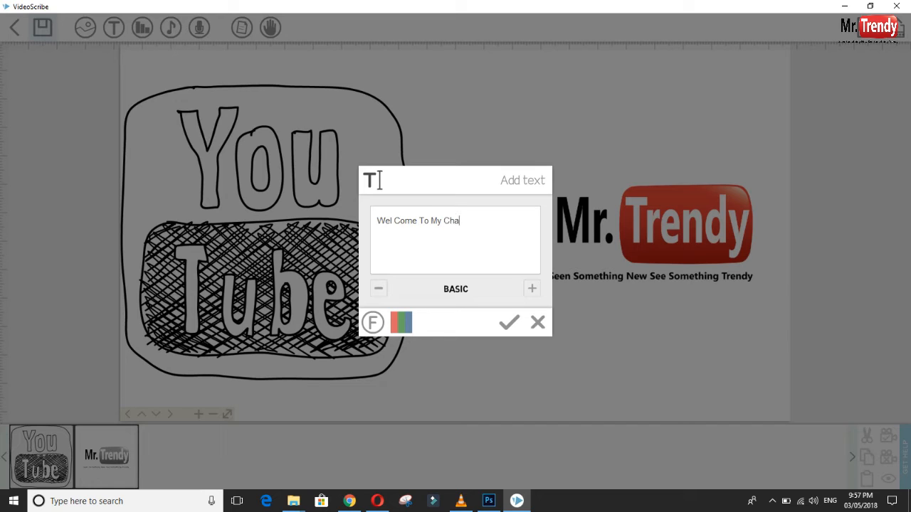
{"action": "type", "text": "nnel"}
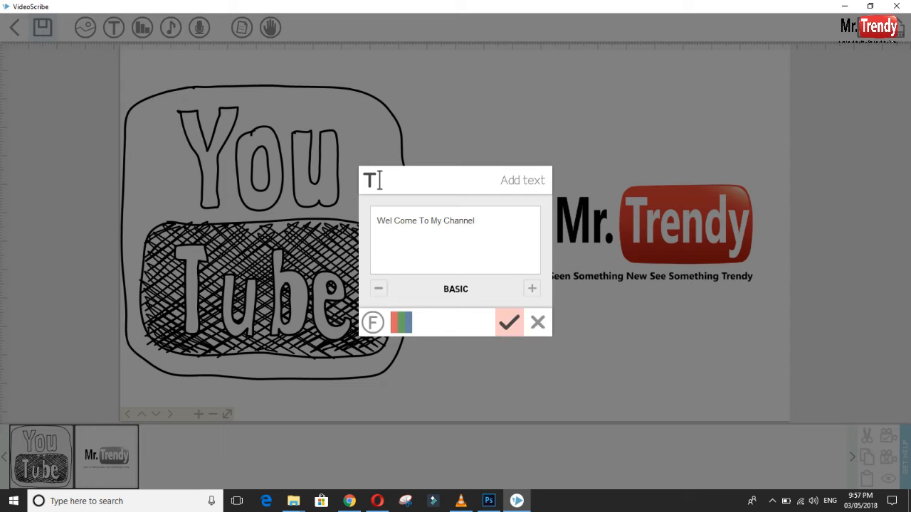
{"action": "left_click", "coordinate": [509, 322]}
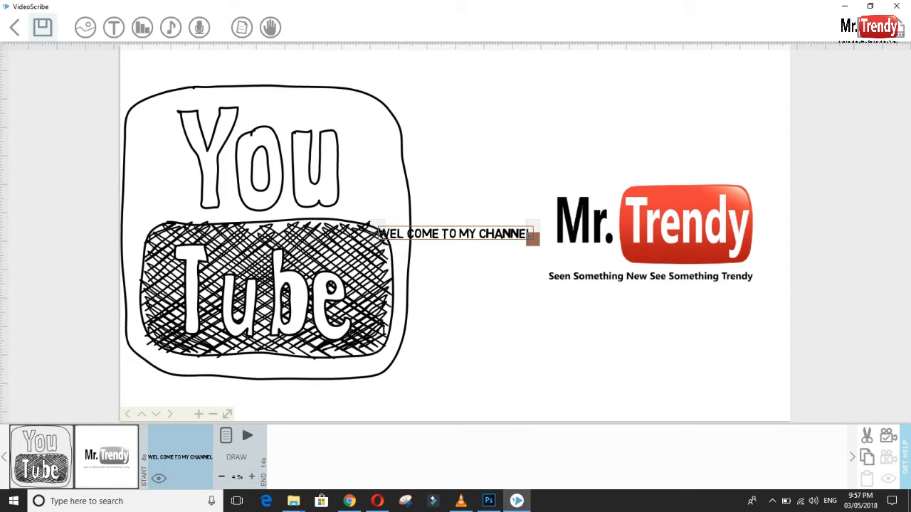
{"action": "left_click_drag", "start_coordinate": [532, 239], "coordinate": [713, 254]}
{"action": "left_click_drag", "start_coordinate": [453, 233], "coordinate": [483, 352]}
Step: Shrink the YouTube image and reposition it above the welcome text
{"action": "left_click_drag", "start_coordinate": [266, 232], "coordinate": [274, 190]}
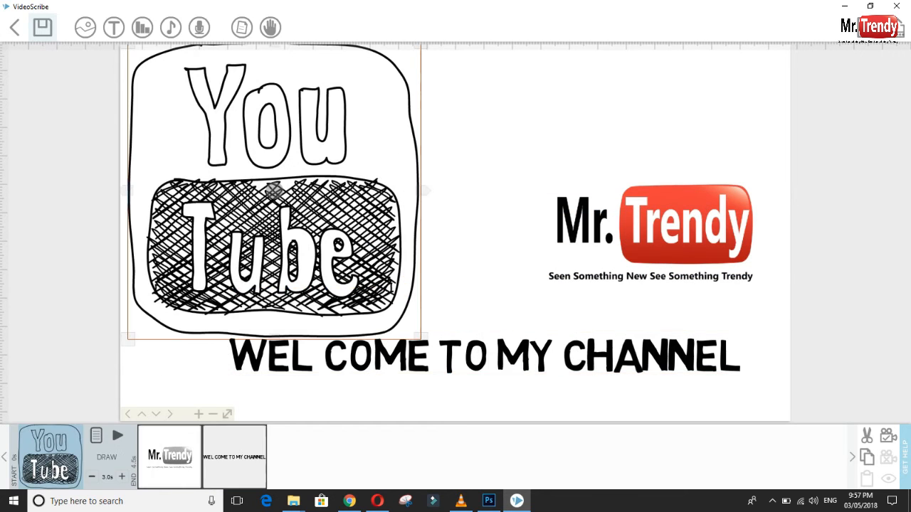
{"action": "left_click_drag", "start_coordinate": [420, 337], "coordinate": [389, 307]}
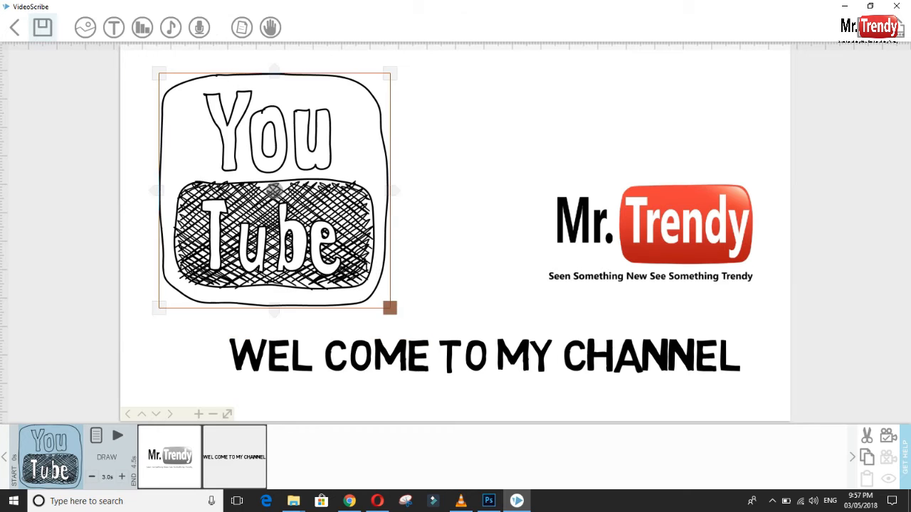
{"action": "left_click_drag", "start_coordinate": [274, 191], "coordinate": [277, 214]}
Step: Move the Mr. Trendy logo closer to the YouTube image and shift the welcome text slightly down and left
{"action": "left_click", "coordinate": [163, 458]}
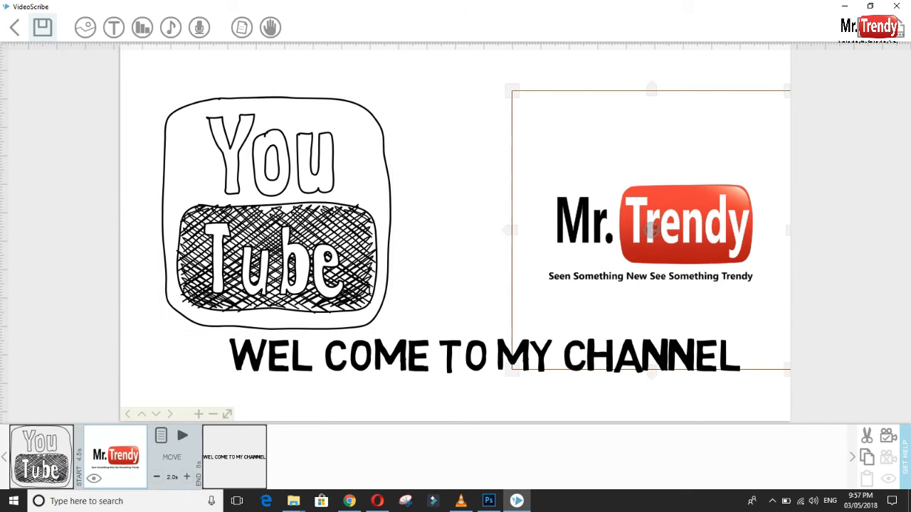
{"action": "left_click_drag", "start_coordinate": [649, 229], "coordinate": [592, 225]}
{"action": "left_click", "coordinate": [482, 351]}
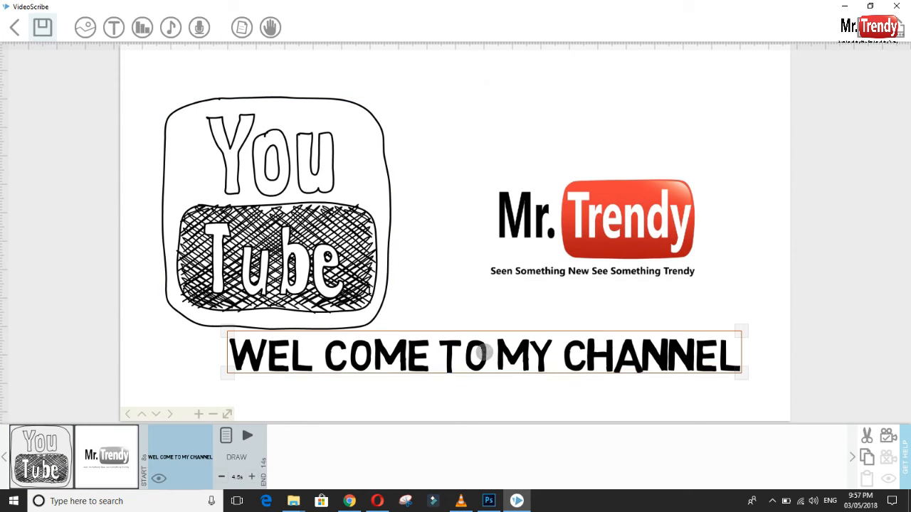
{"action": "left_click_drag", "start_coordinate": [483, 351], "coordinate": [466, 373]}
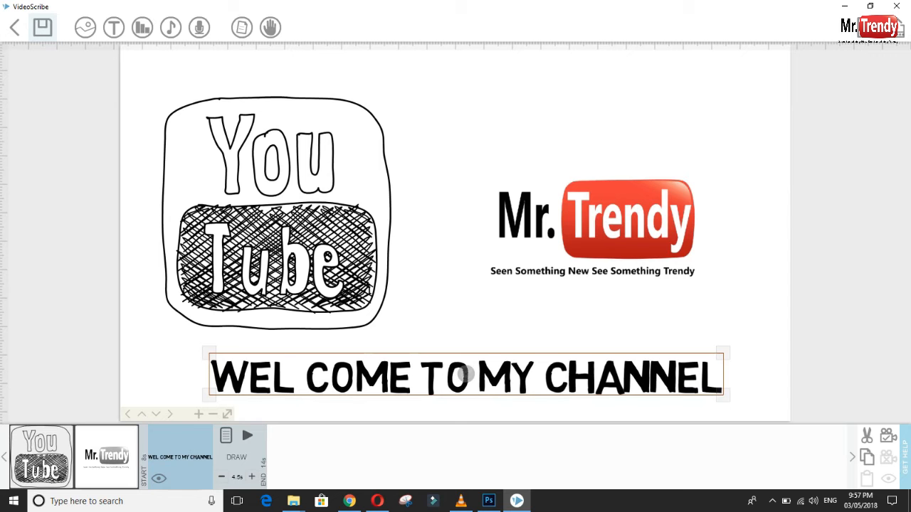
Step: Open the properties of the welcome text and change its colour to red
{"action": "double_click", "coordinate": [463, 372]}
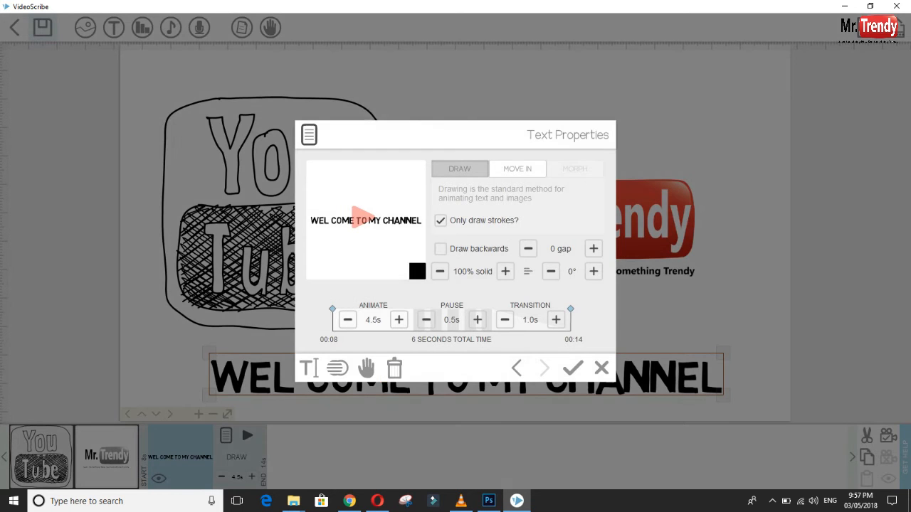
{"action": "left_click", "coordinate": [417, 271]}
{"action": "left_click", "coordinate": [405, 227]}
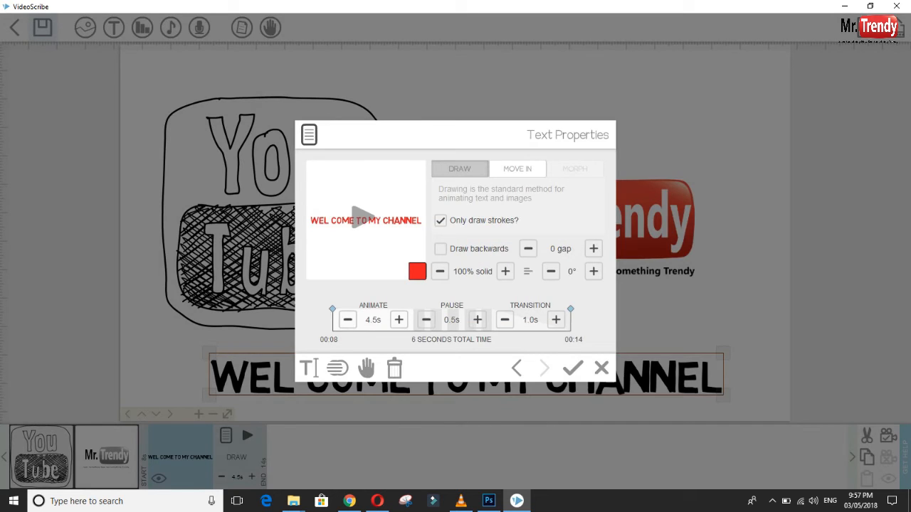
Step: Set the welcome text's animate time to 3 seconds, apply its properties and preview the scribe
{"action": "left_click", "coordinate": [372, 320]}
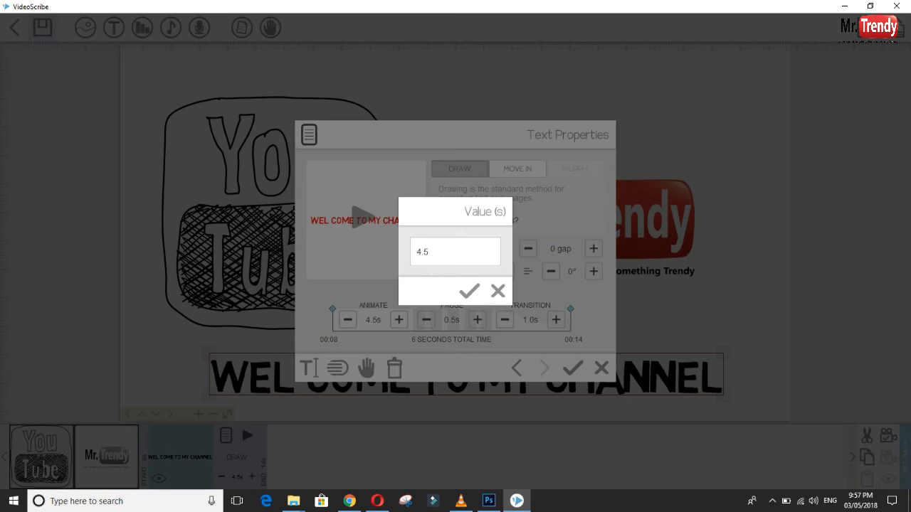
{"action": "double_click", "coordinate": [422, 252]}
{"action": "type", "text": "3"}
{"action": "left_click", "coordinate": [469, 291]}
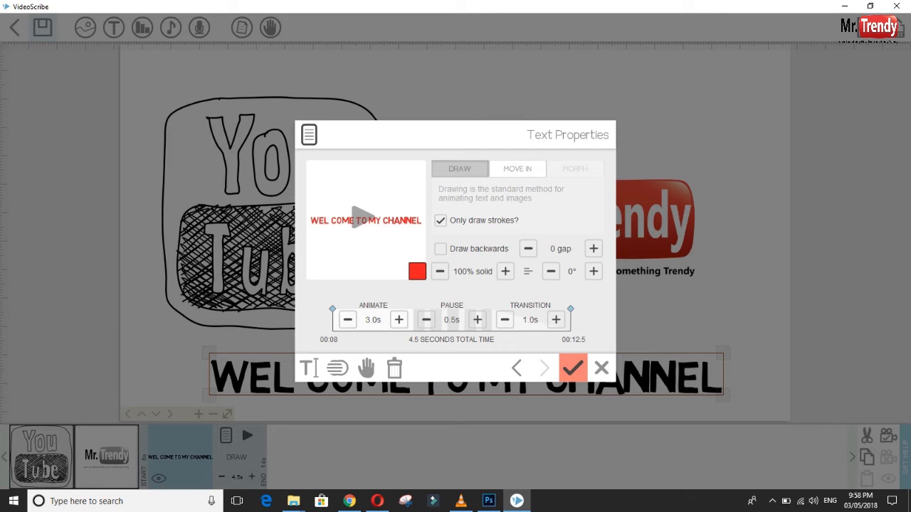
{"action": "left_click", "coordinate": [572, 368]}
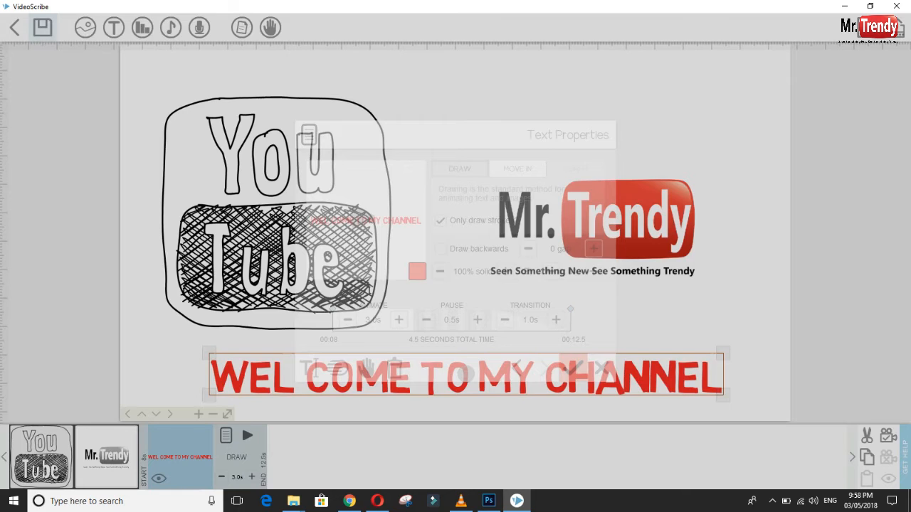
{"action": "left_click", "coordinate": [868, 28]}
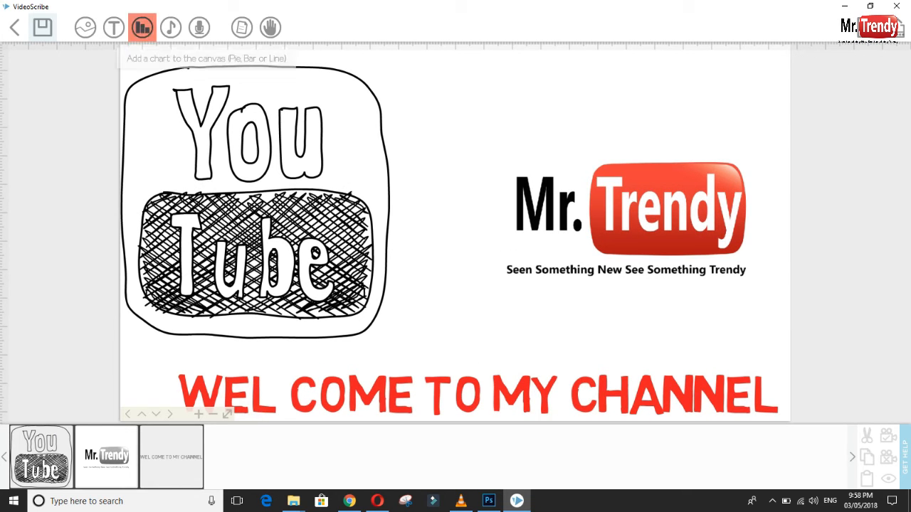
Step: Examine the options for adding a chart and the music library with its Loop setting, without adding either
{"action": "left_click", "coordinate": [142, 27]}
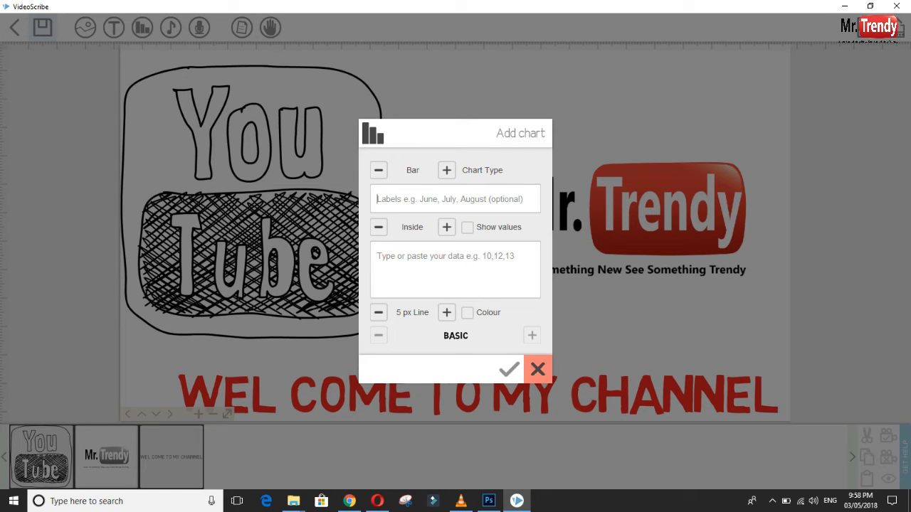
{"action": "left_click", "coordinate": [537, 368]}
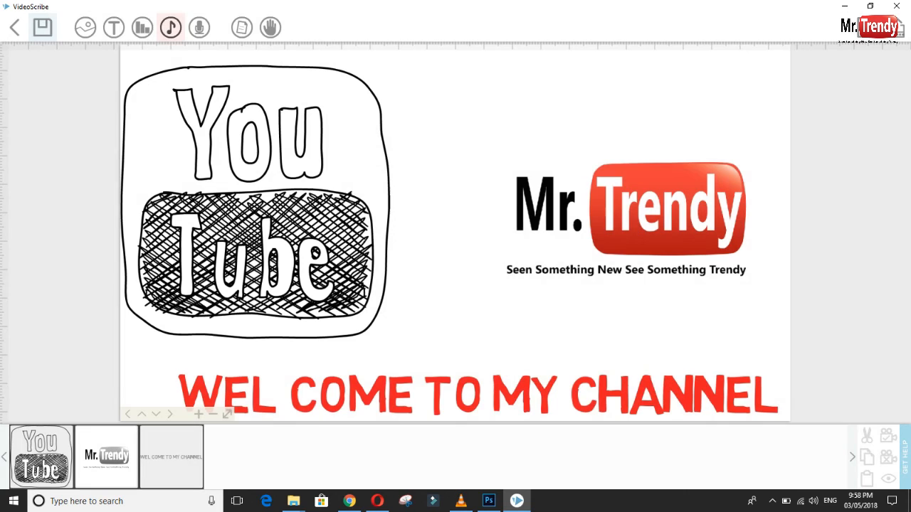
{"action": "left_click", "coordinate": [170, 27]}
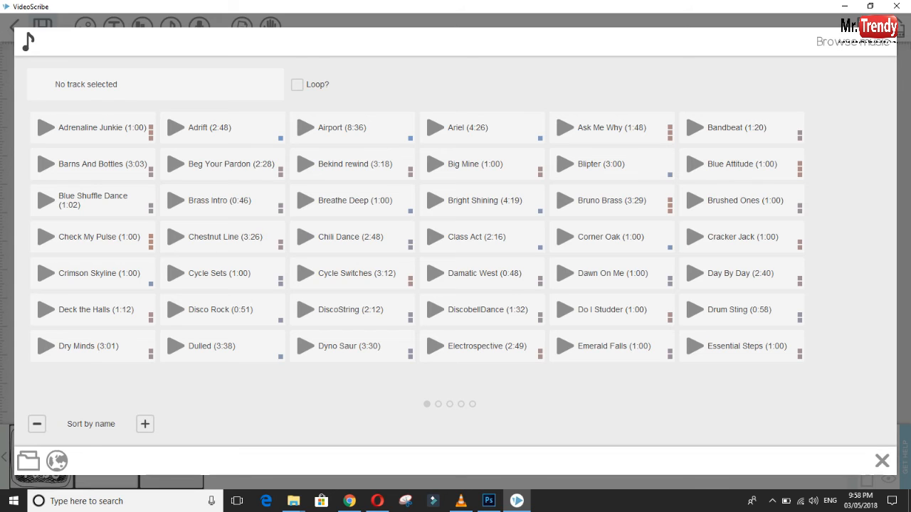
{"action": "left_click", "coordinate": [297, 85]}
{"action": "left_click", "coordinate": [296, 85]}
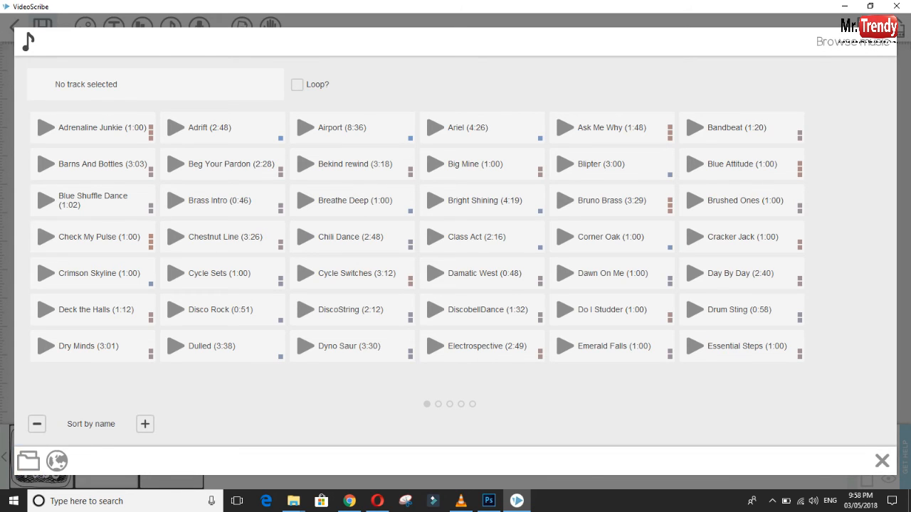
{"action": "left_click", "coordinate": [881, 461]}
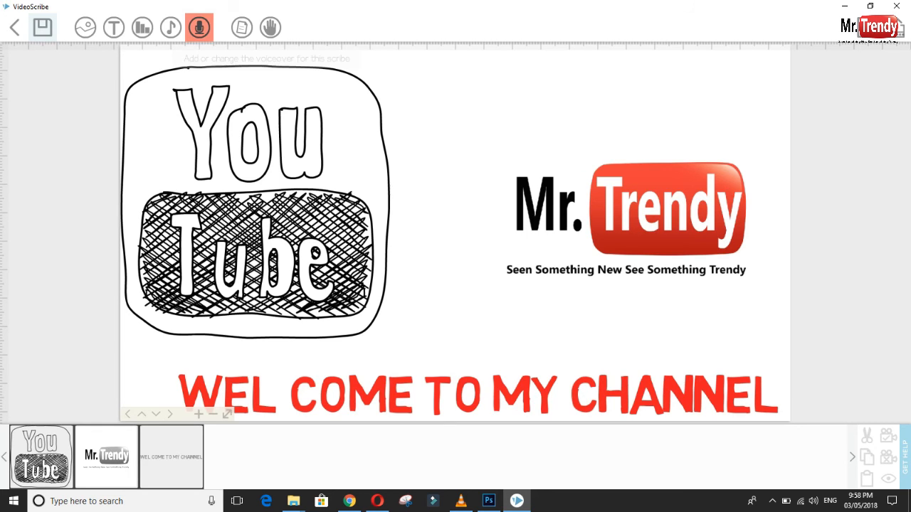